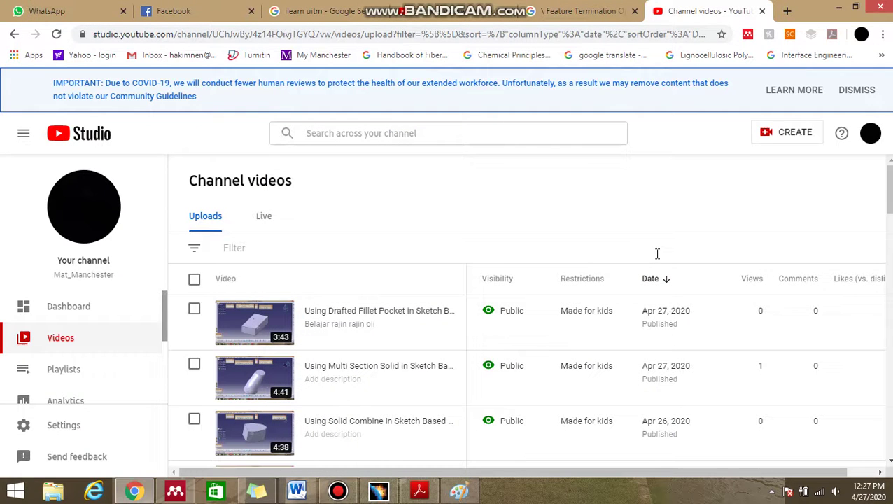
Step: Restore the CATIA V5 Part1 window showing the rectangular pad over the browser
mouse_move(382, 493)
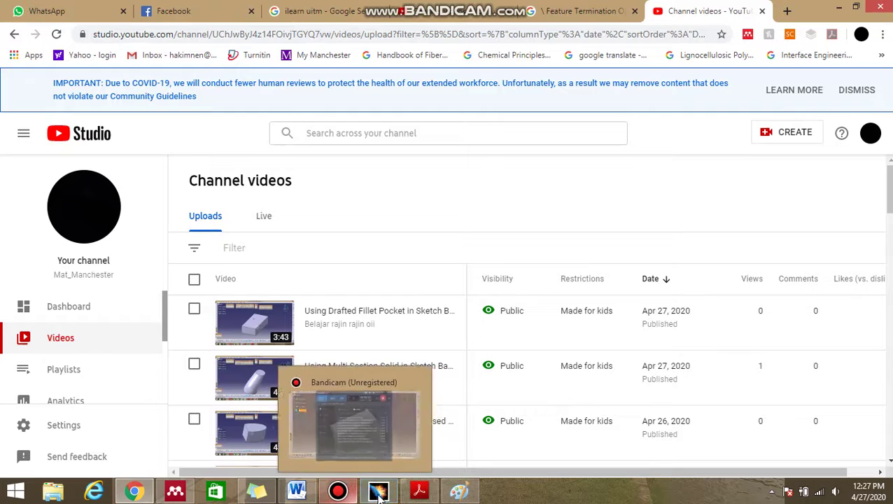
click(379, 492)
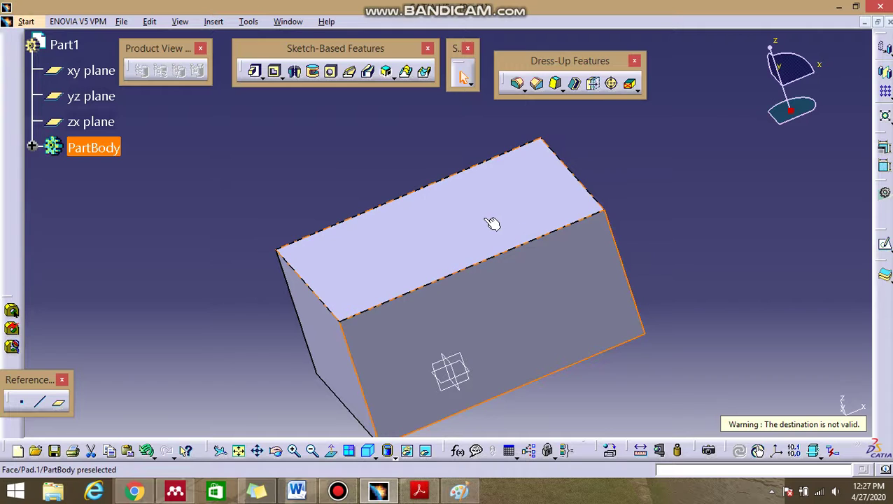
Step: Start a Hole feature on the pad's top face, cancelling and redoing the first attempt
click(332, 73)
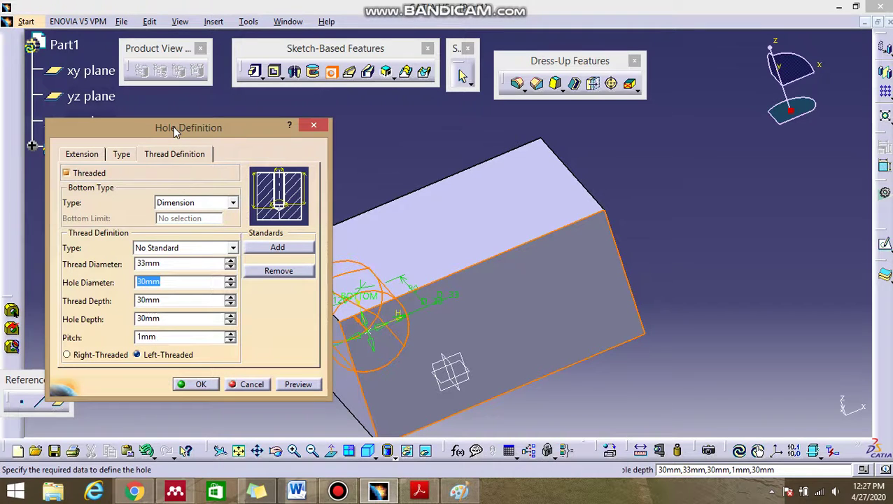
click(473, 218)
click(251, 385)
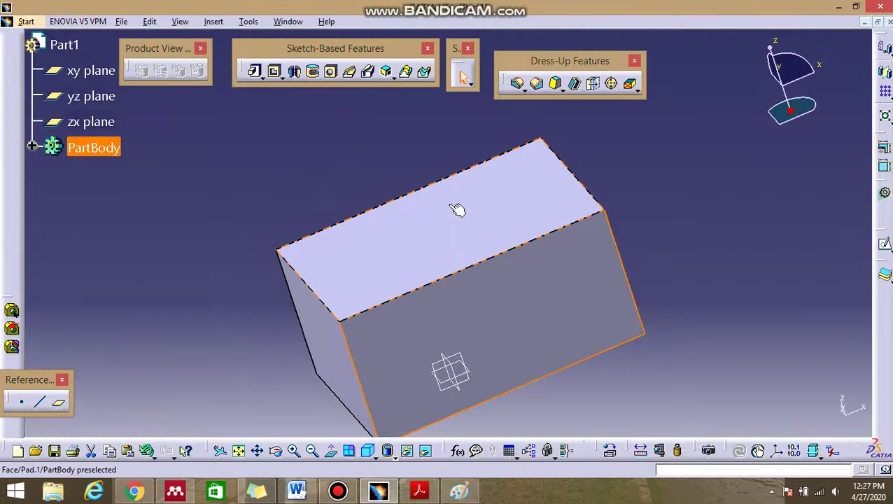
click(332, 72)
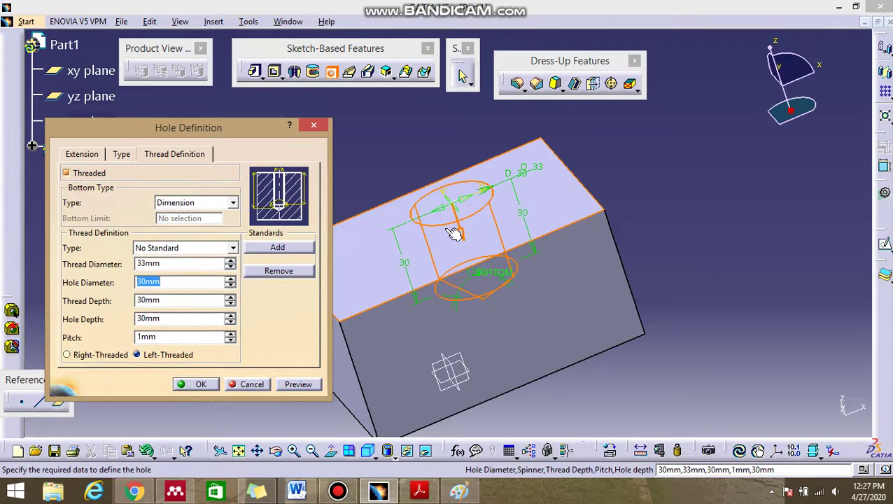
Step: Show the hole's Extension settings: blind, 30mm diameter and depth, 120deg V-Bottom
click(84, 157)
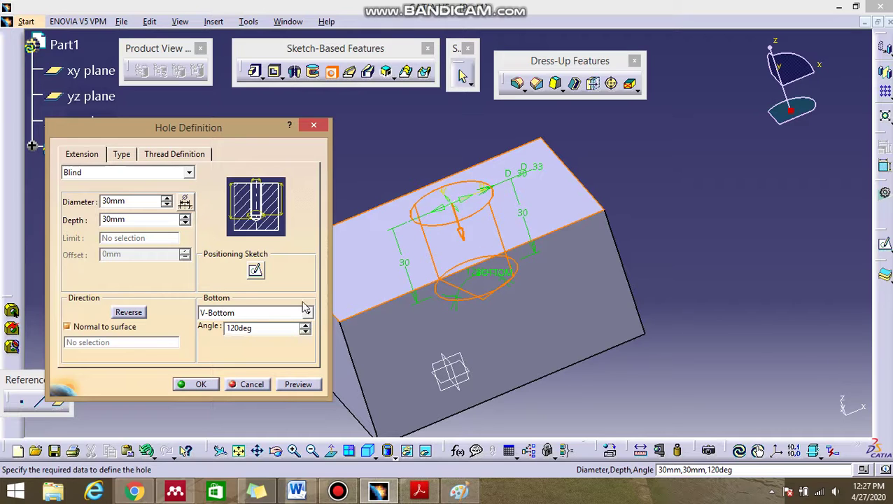
Step: In the positioning sketch, drag the hole centre slightly right of the face's middle and exit
click(256, 272)
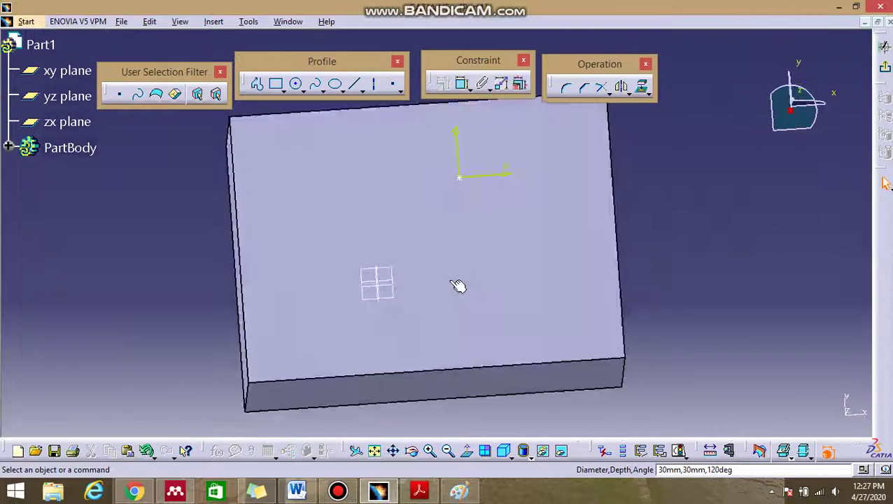
drag(467, 161, 459, 220)
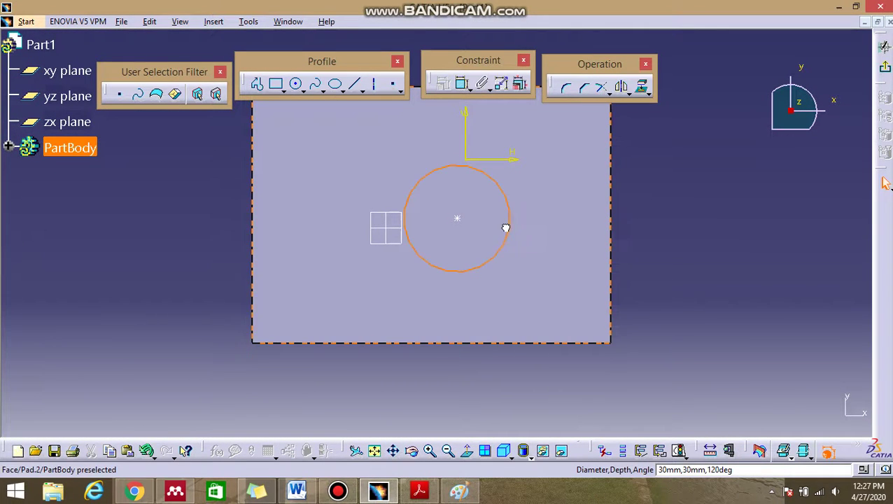
drag(485, 232, 493, 233)
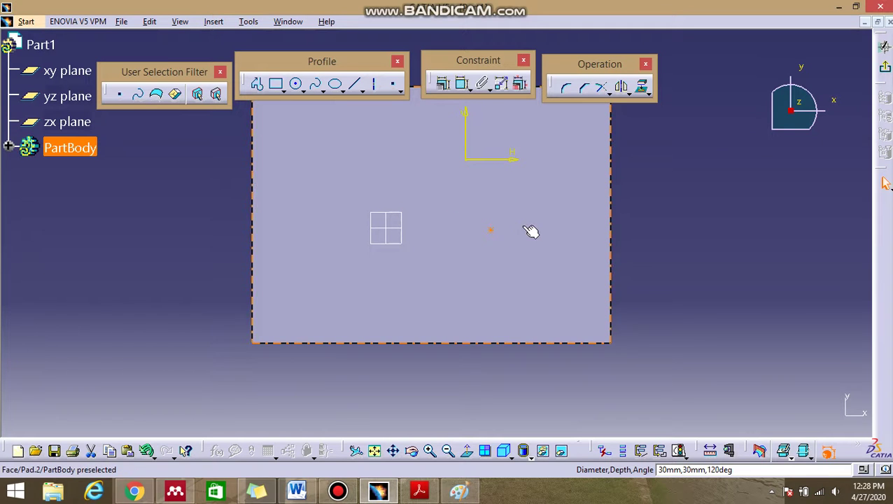
click(886, 71)
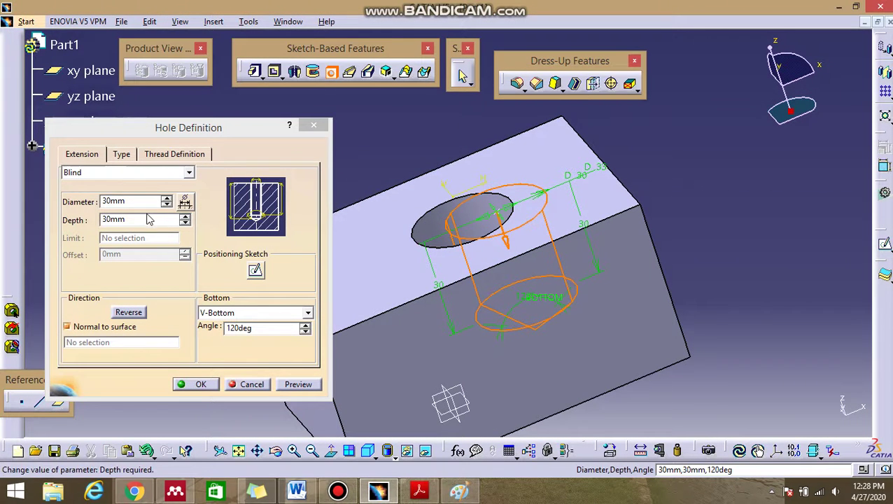
Step: Raise the hole diameter to 35mm and settle the depth at 27mm using the spin arrows
click(166, 198)
click(166, 198)
click(165, 198)
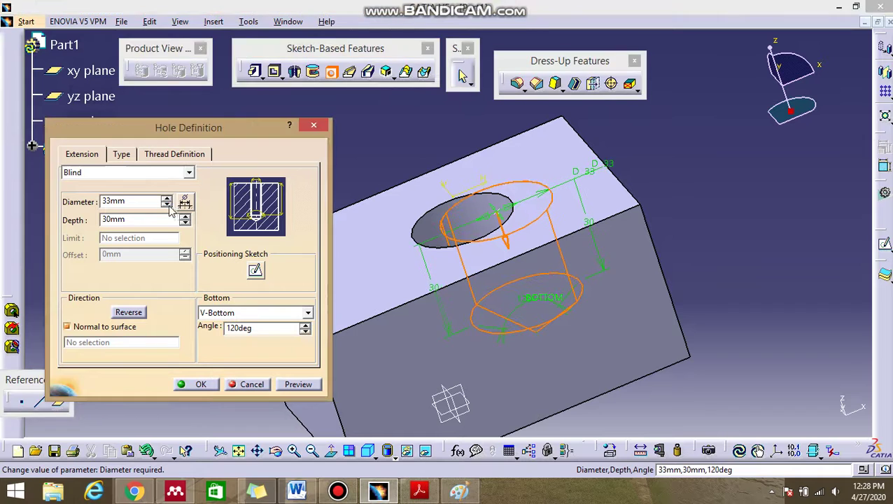
click(166, 198)
click(166, 198)
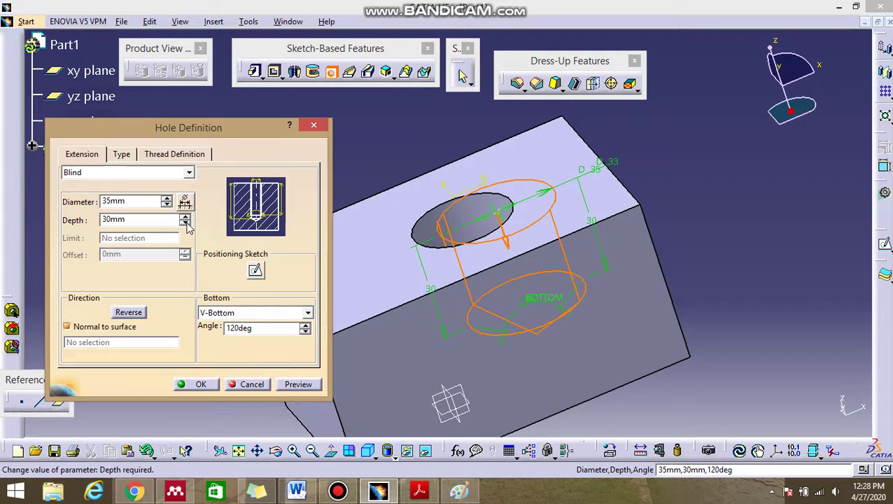
click(185, 222)
click(185, 222)
click(184, 223)
click(185, 223)
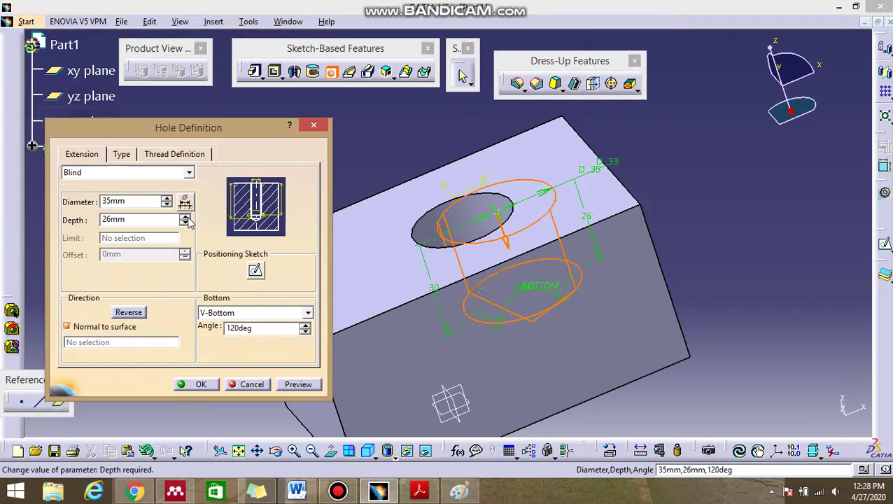
click(185, 217)
click(185, 217)
click(185, 217)
click(184, 217)
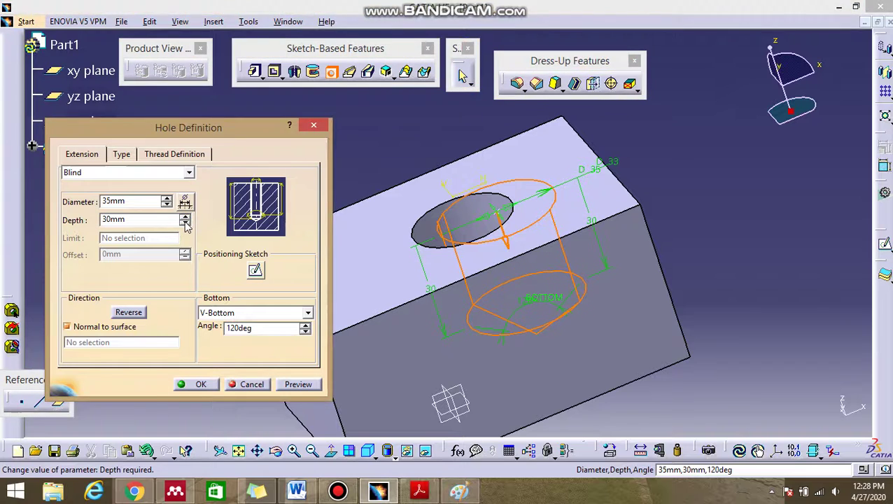
click(185, 223)
click(185, 222)
click(185, 223)
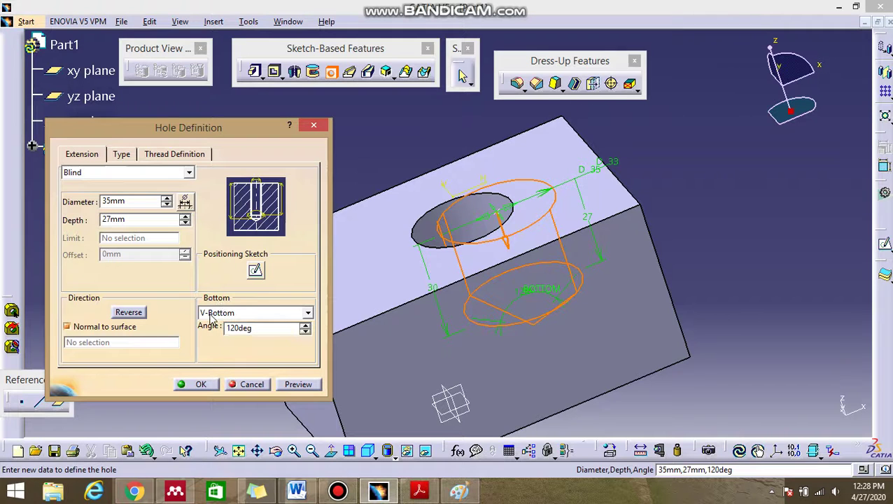
Step: Preview with Flat and then V-Bottom, dismissing the error that the hole exceeds the 33mm thread
click(308, 312)
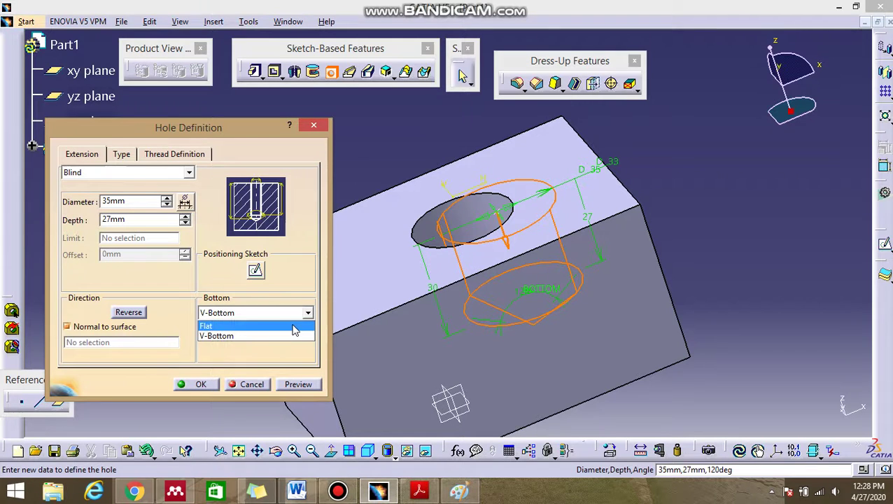
click(291, 326)
click(298, 384)
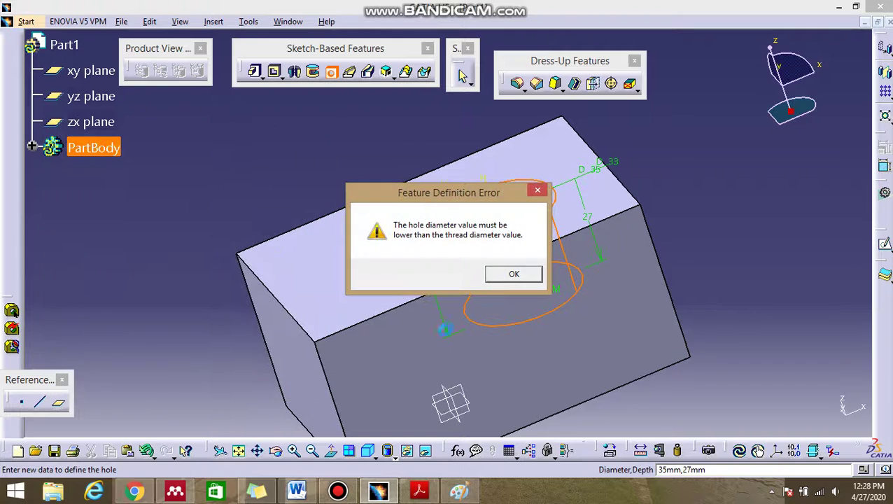
click(508, 277)
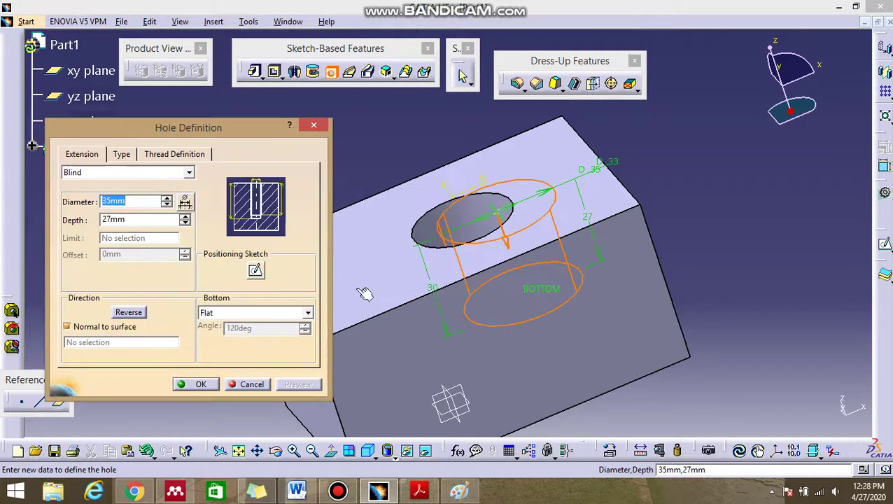
click(308, 314)
click(291, 336)
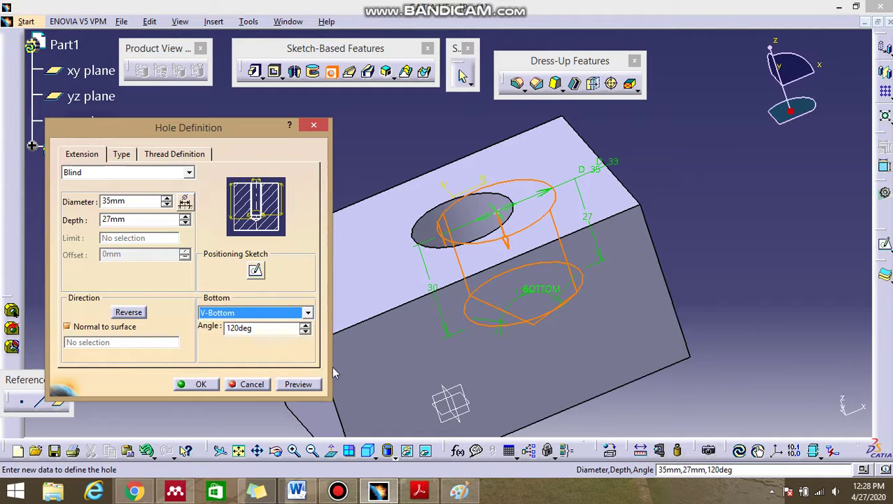
click(294, 387)
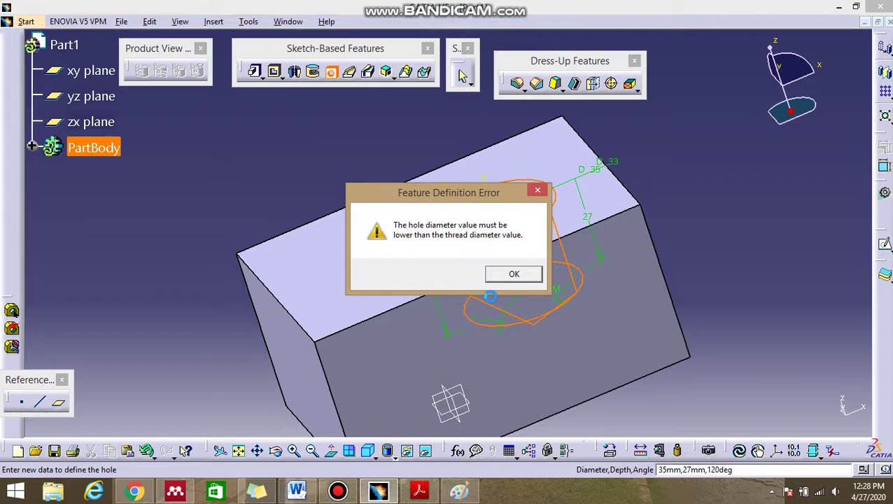
click(511, 282)
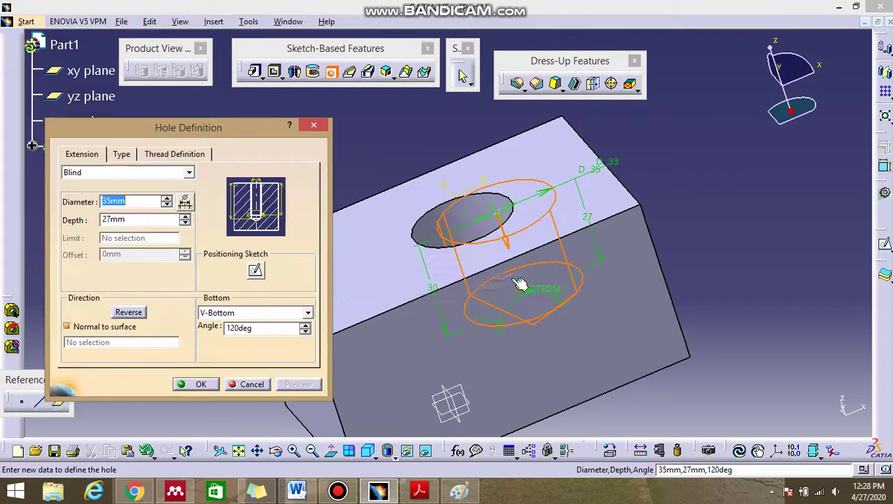
Step: Turn off threading and preview the plain blind 35mm hole, 27mm deep
click(179, 155)
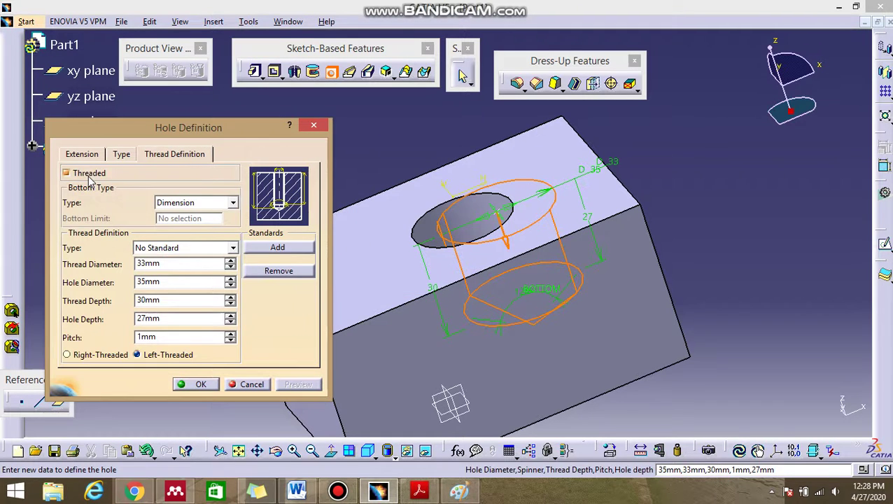
click(80, 172)
click(82, 154)
click(181, 154)
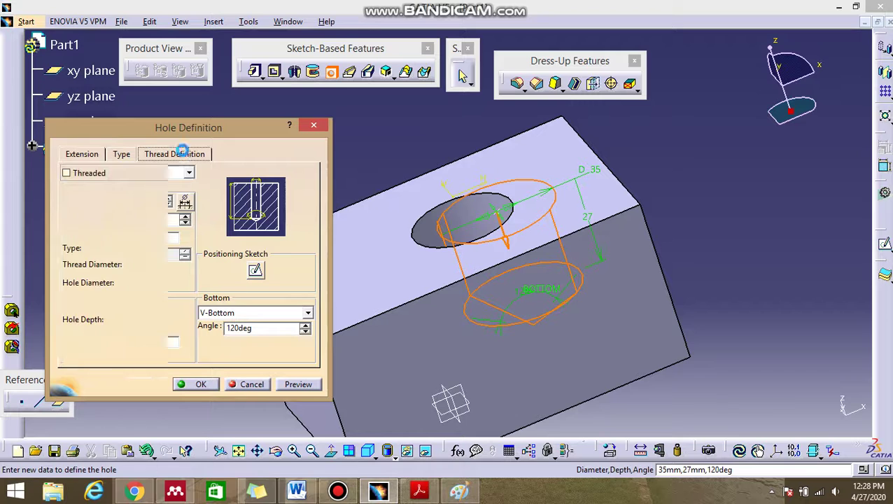
click(82, 154)
click(291, 386)
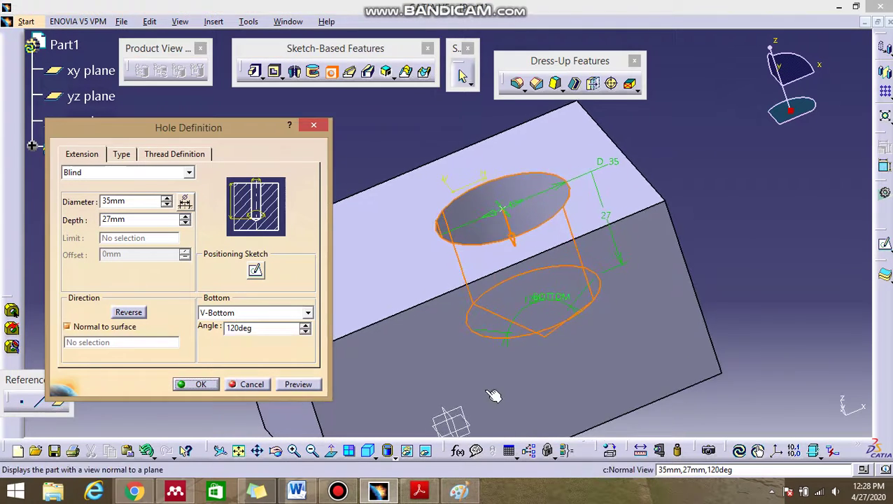
Step: Rotate the view edge-on to the hole preview and fit the whole part in view
click(294, 450)
click(314, 452)
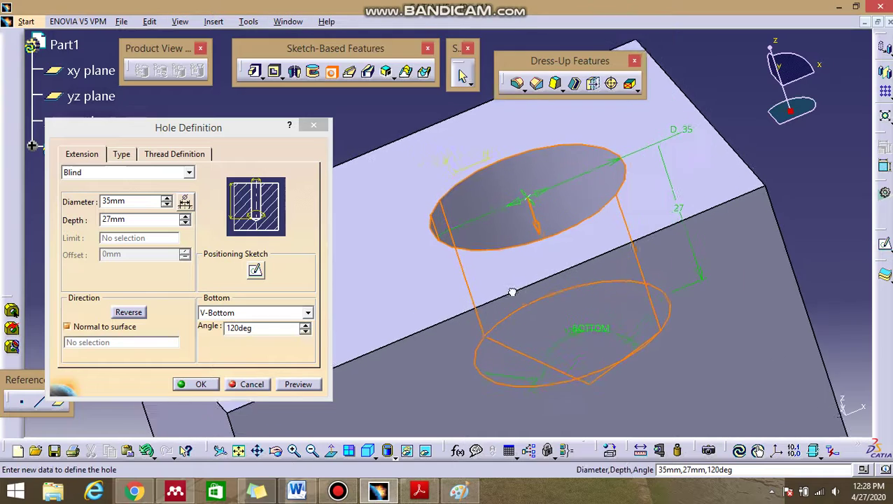
double_click(313, 466)
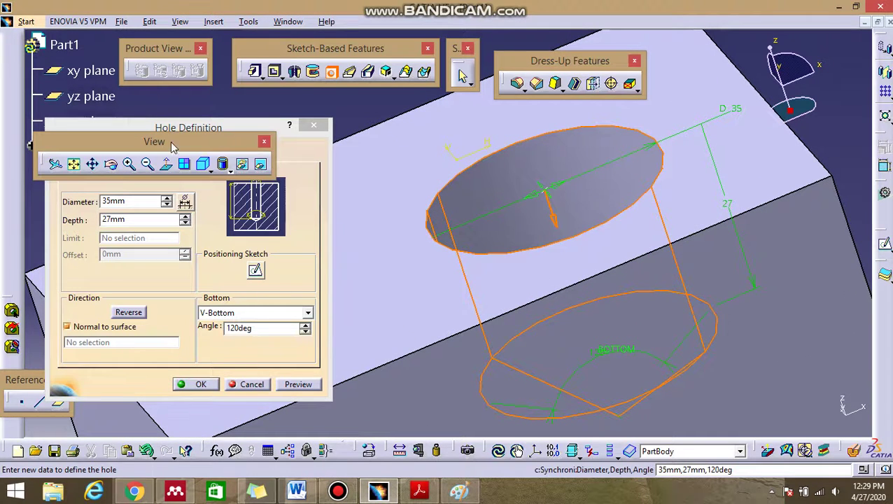
drag(146, 150, 215, 444)
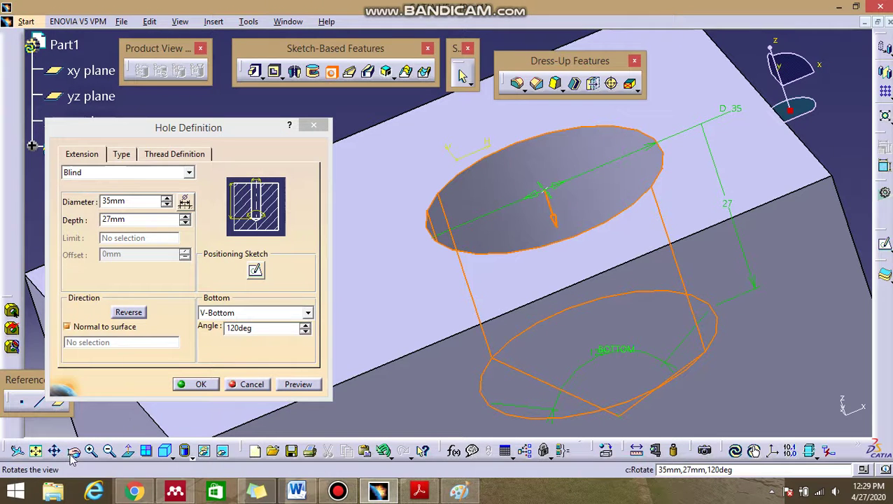
key(Return)
middle_drag(448, 400, 428, 311)
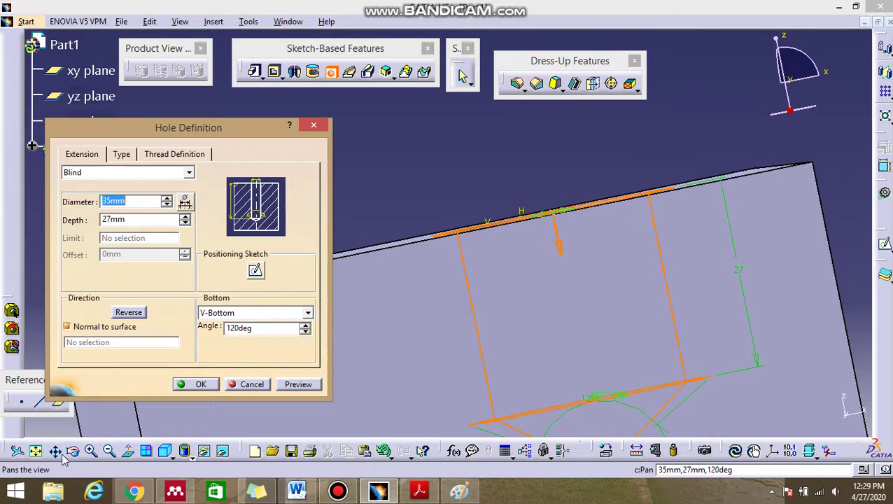
click(17, 450)
click(482, 414)
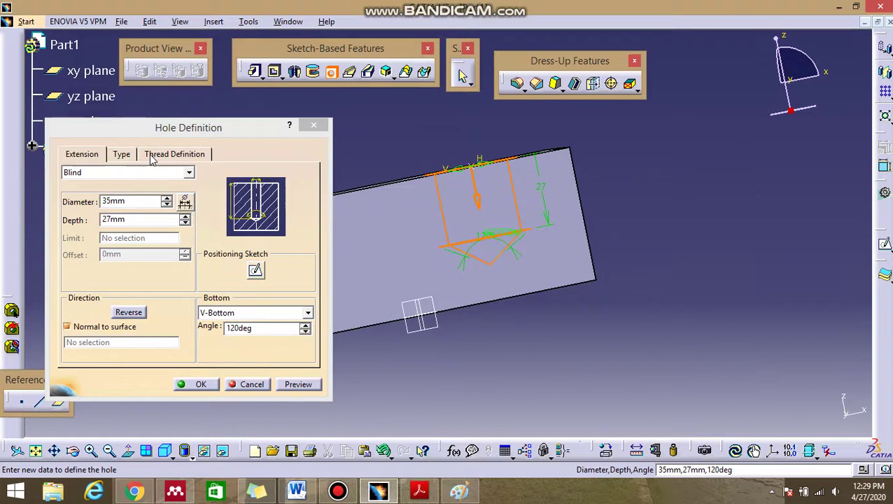
Step: Try Tapered, Counterbored and Countersunk, then set the hole to Counterdrilled (35mm, 5mm, 30deg)
click(123, 156)
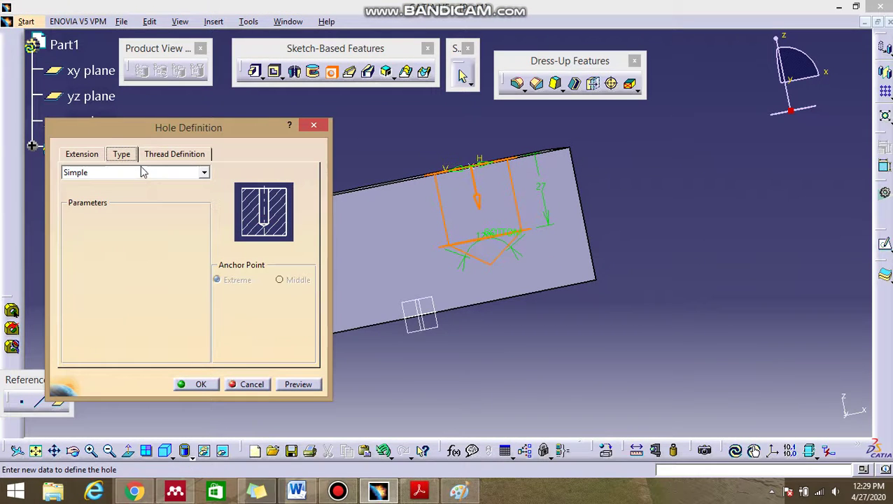
click(203, 173)
click(203, 195)
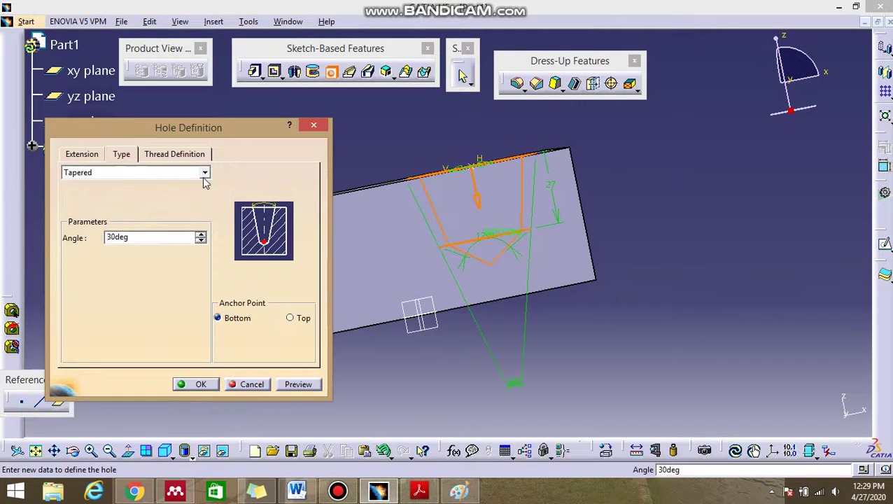
click(205, 173)
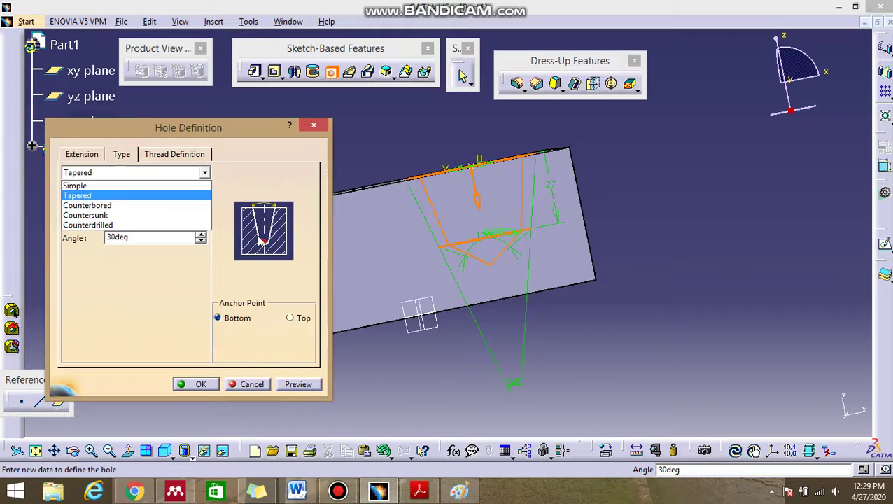
click(142, 205)
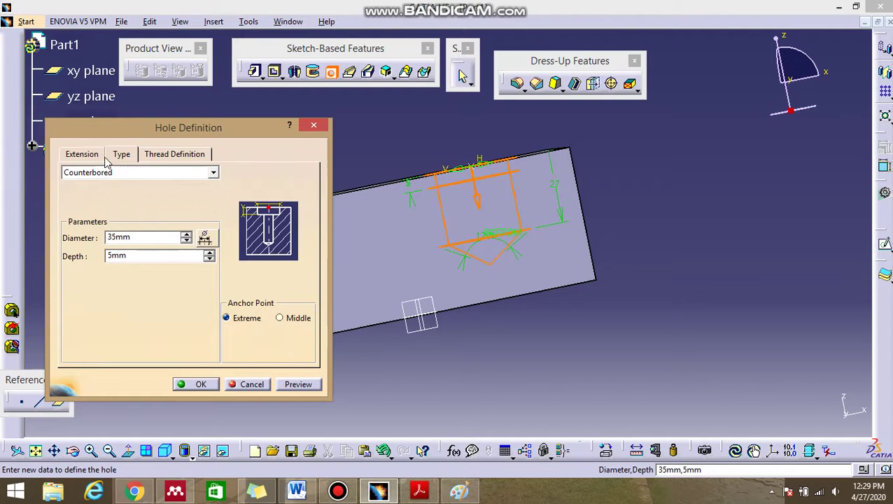
click(213, 173)
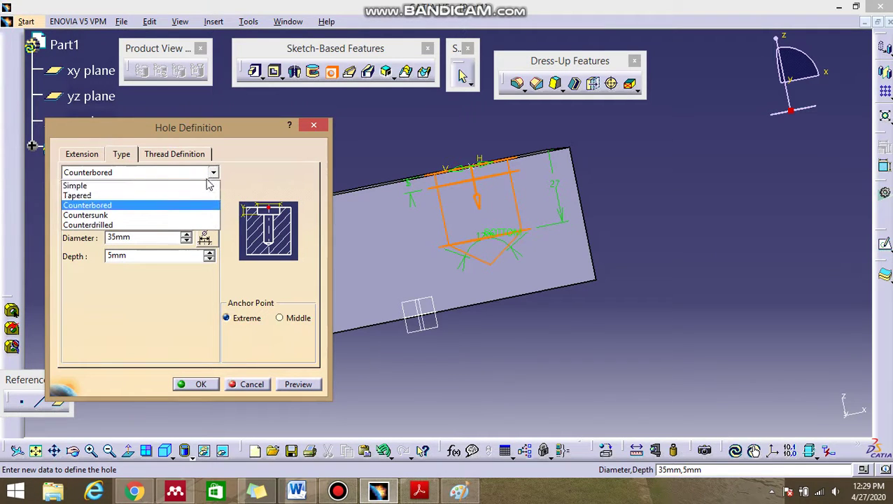
click(202, 216)
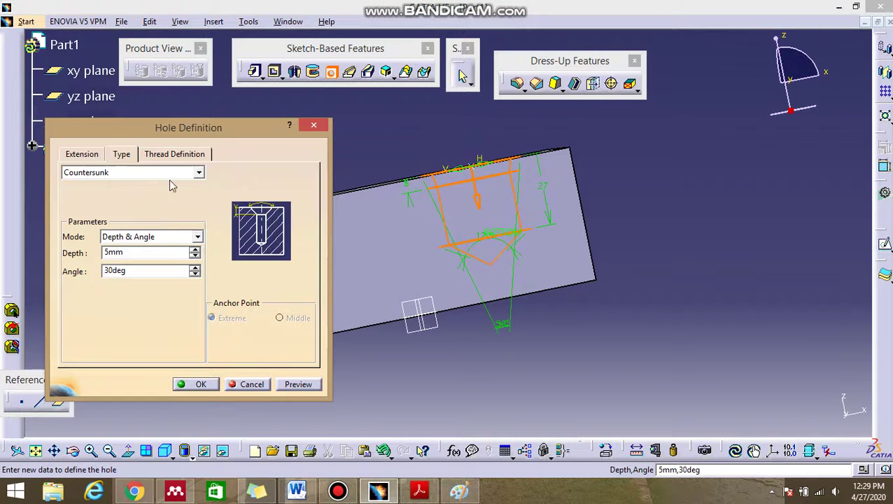
click(199, 173)
click(194, 225)
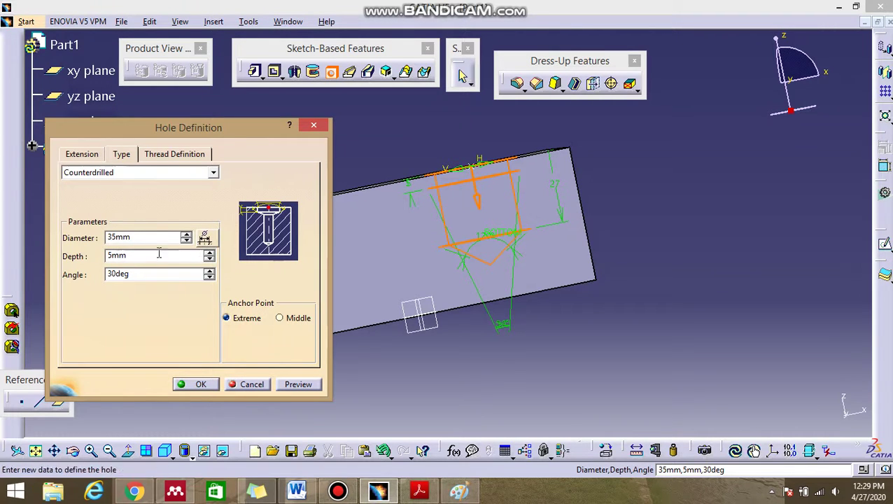
click(150, 155)
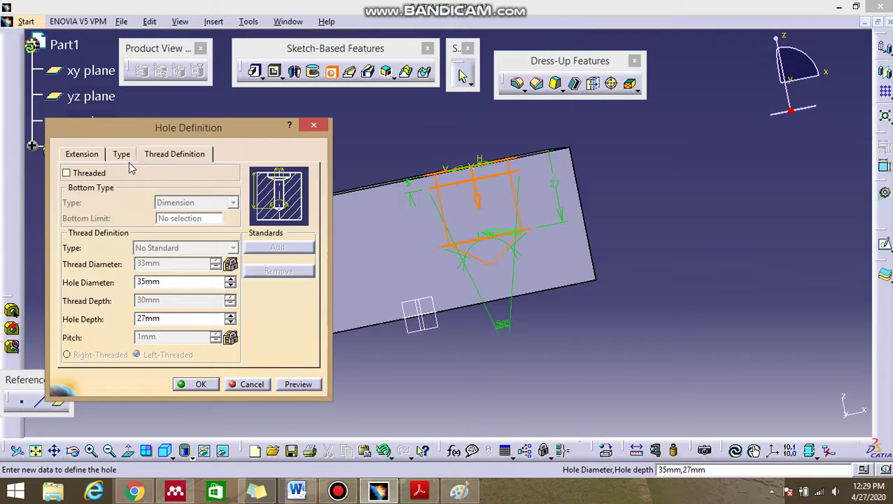
Step: Make the hole threaded with a flat bottom, keeping a left-handed 1mm-pitch thread
click(103, 173)
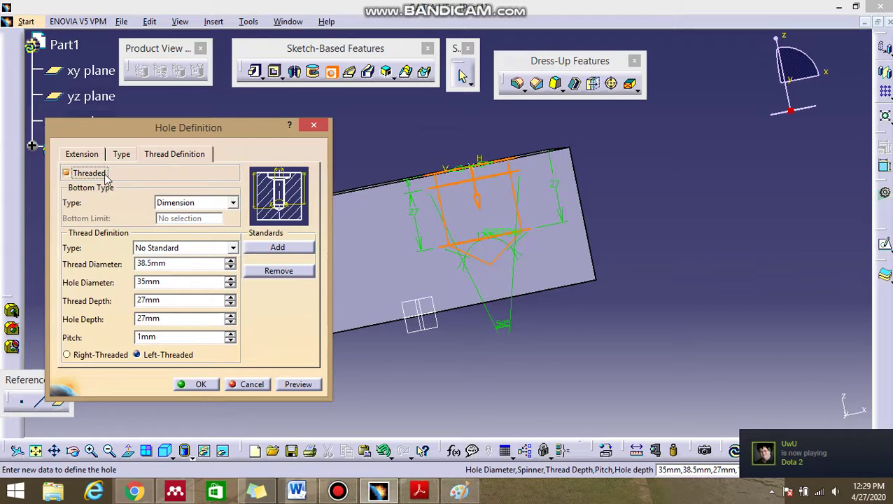
click(93, 156)
click(250, 313)
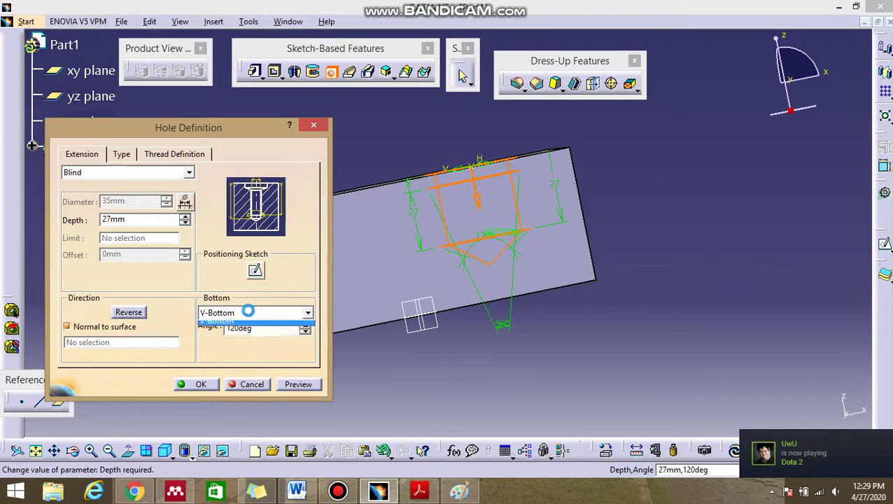
click(245, 327)
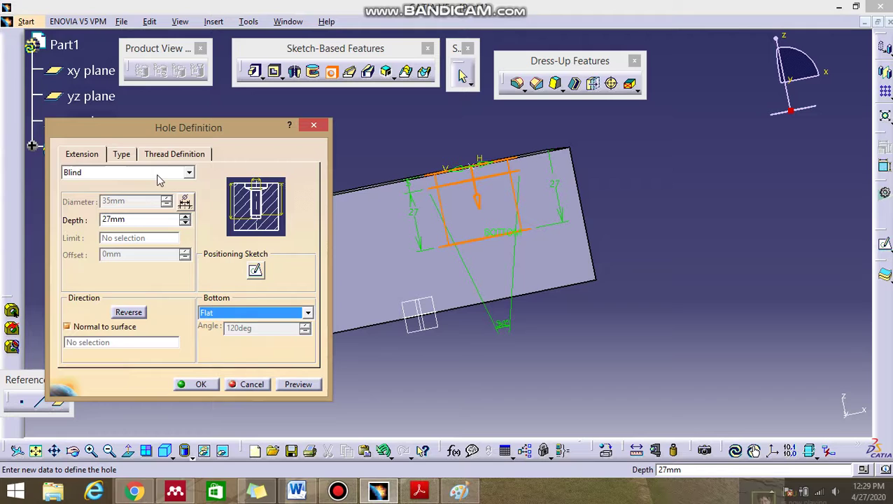
click(163, 154)
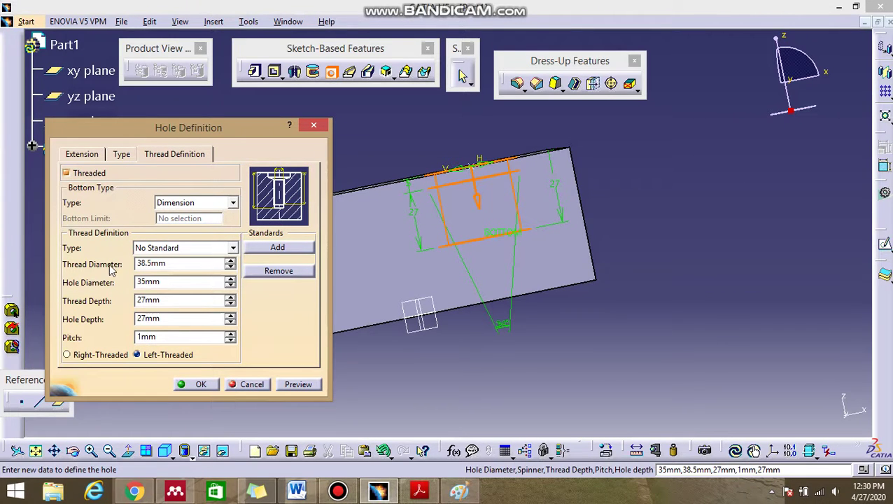
click(89, 356)
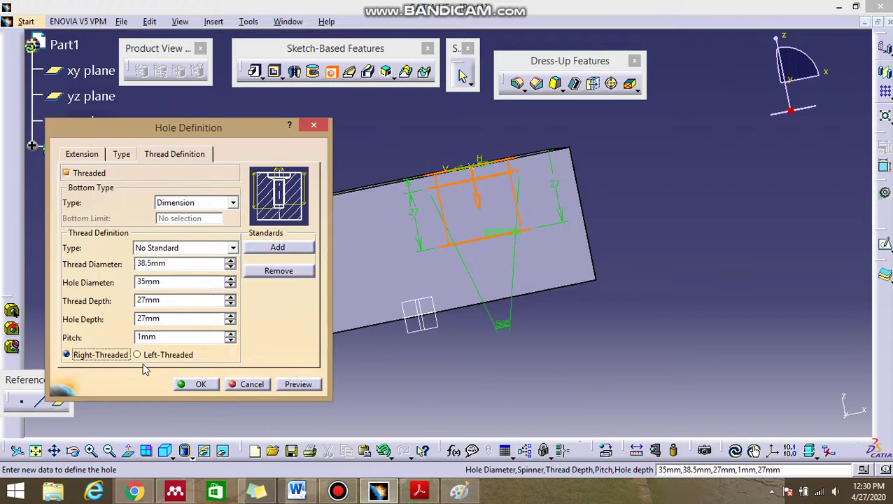
click(150, 354)
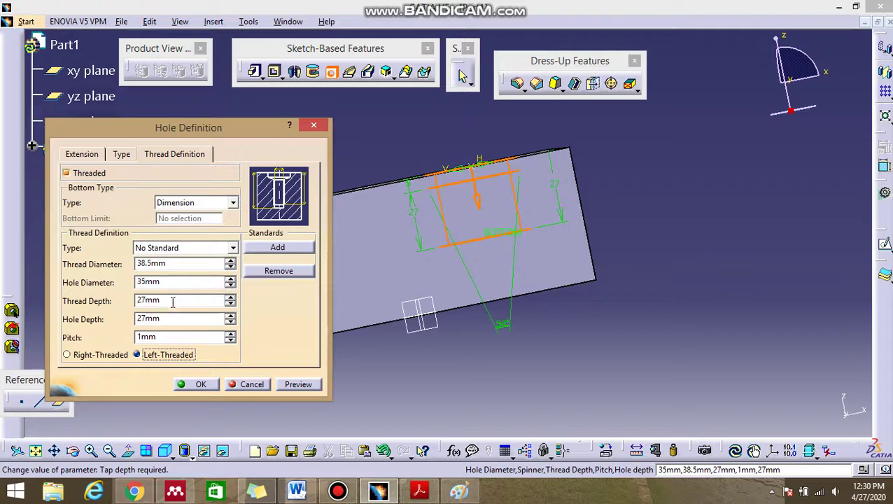
Step: Set the thread standard to Metric Thin Pitch and the size to M16x1.5
click(233, 247)
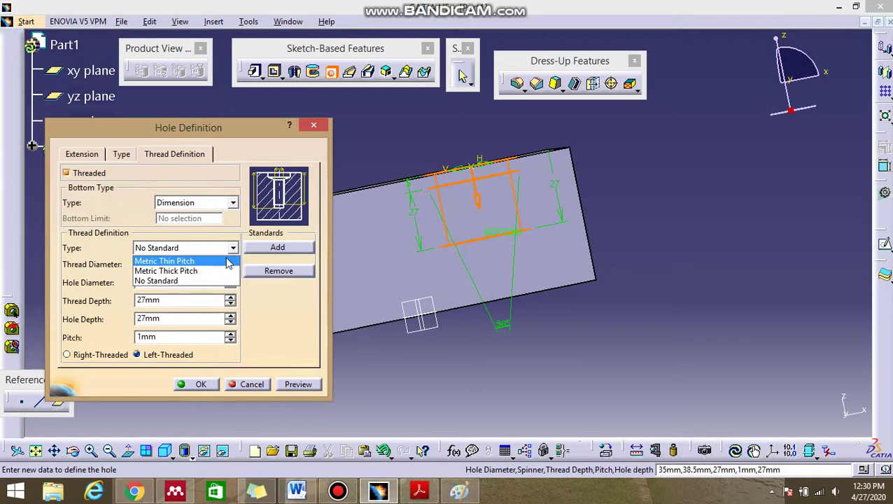
click(213, 261)
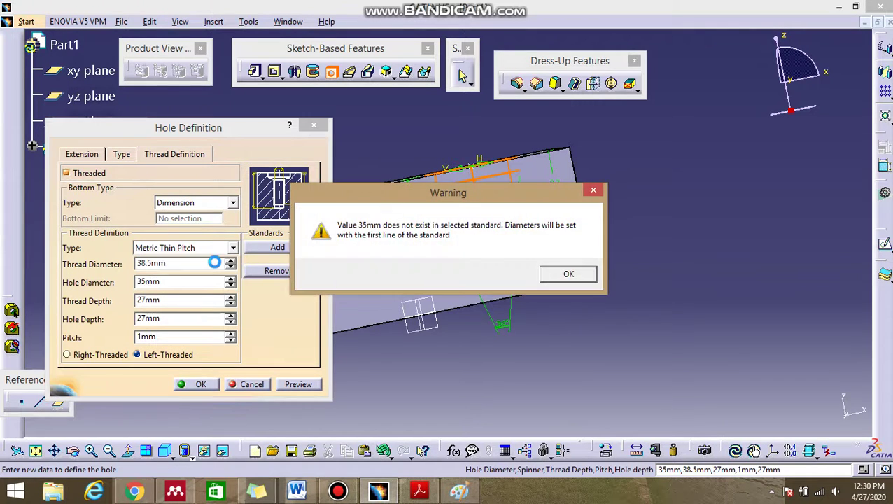
click(566, 275)
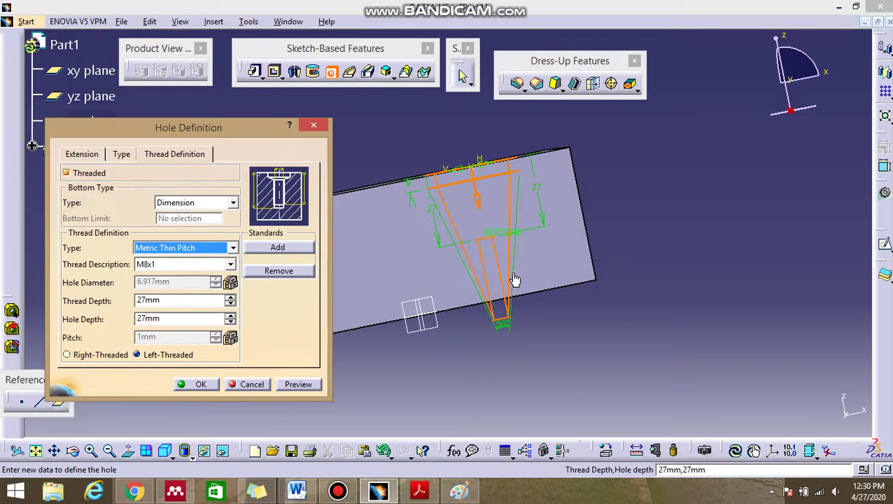
click(223, 264)
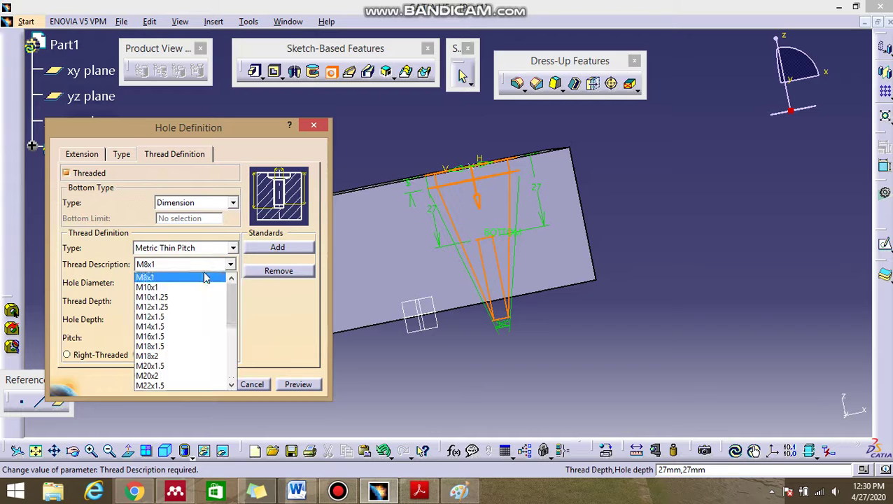
click(167, 338)
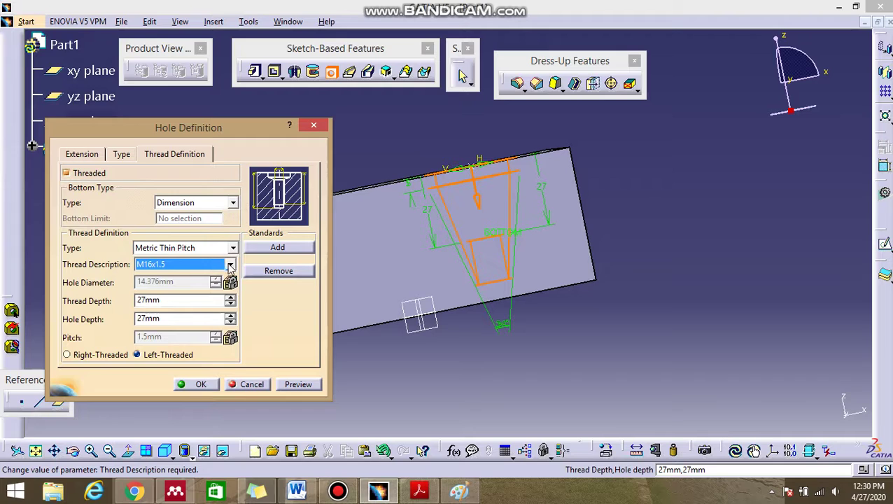
Step: Recheck the M16x1.5 size and Metric Thin Pitch standard, then preview the threaded hole
click(230, 264)
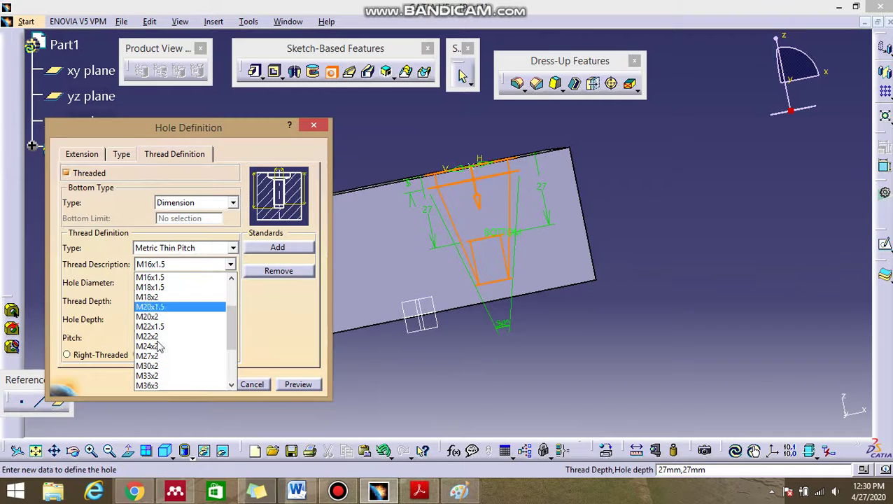
click(232, 252)
click(233, 252)
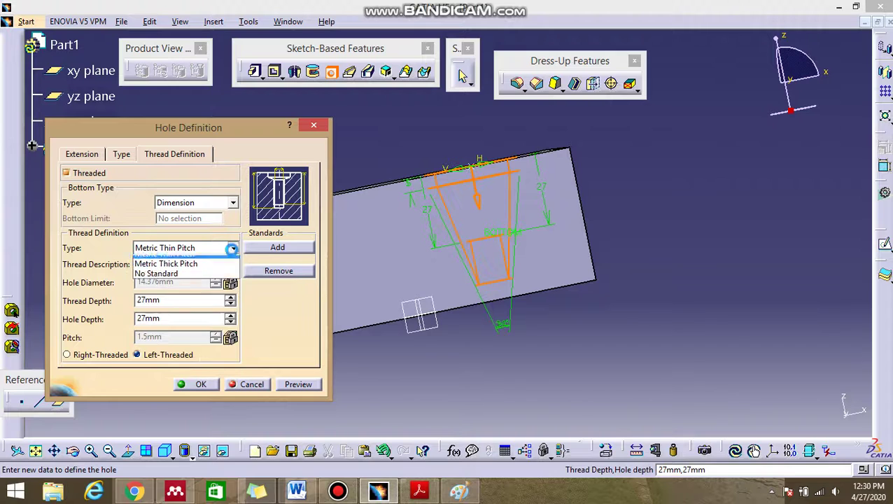
click(232, 253)
click(299, 385)
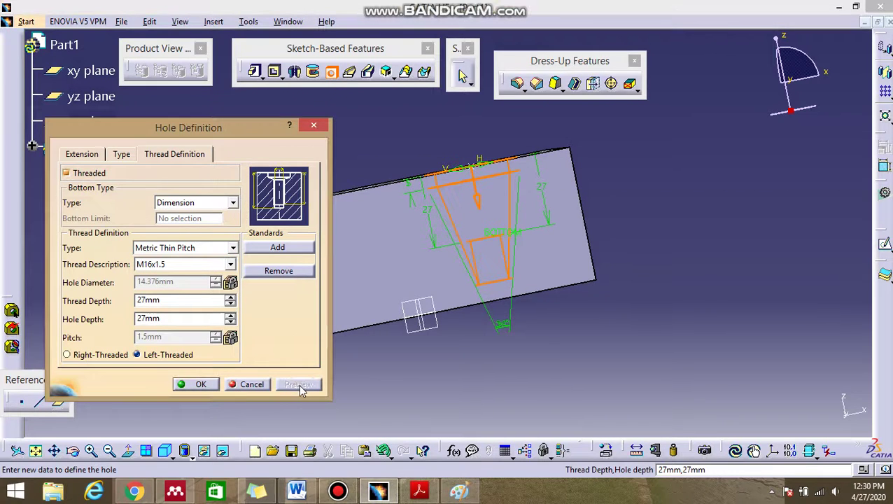
Step: Confirm the threaded counterdrilled hole and orbit the pad to view it from above
click(198, 385)
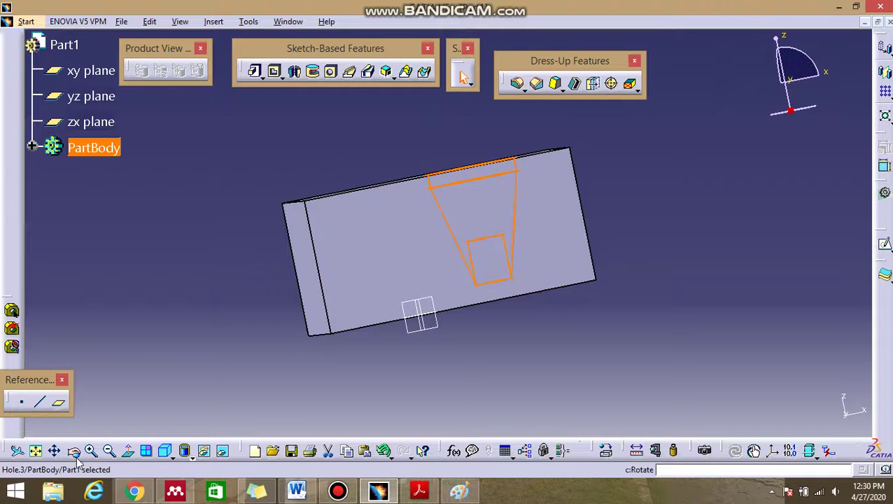
drag(342, 374, 420, 415)
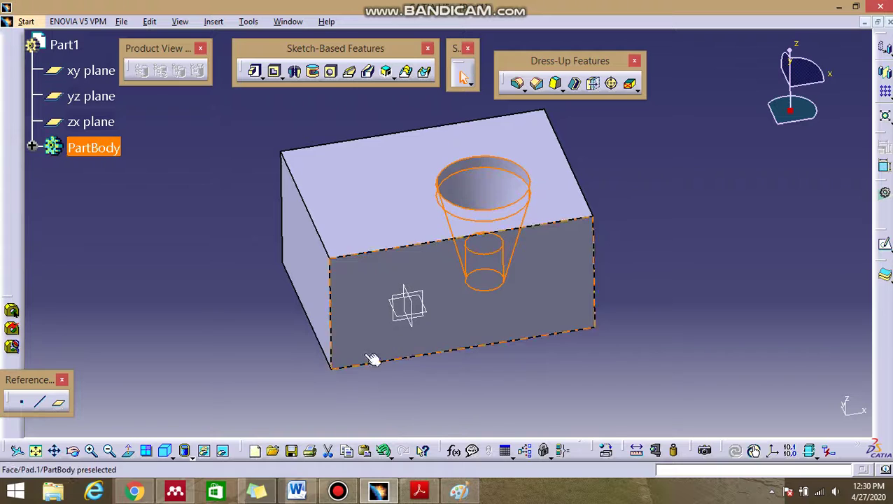